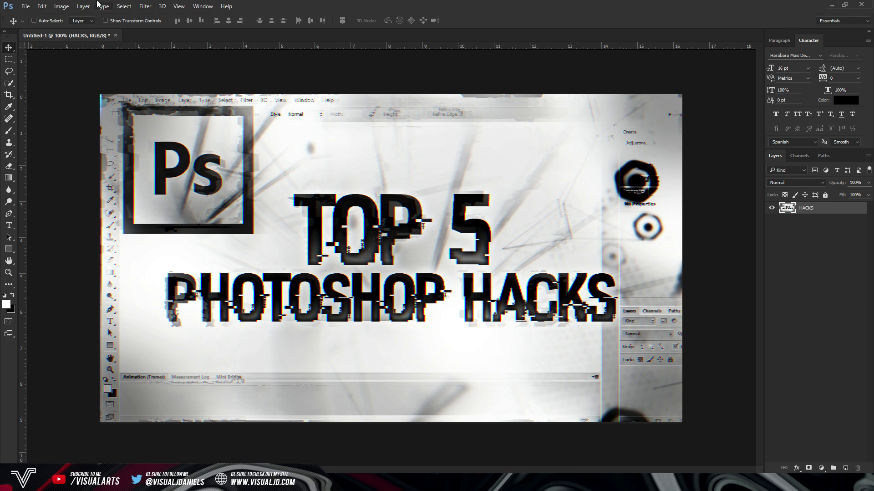
# - In Interface preferences, reveal the hidden toast colour themes and switch to the darkest theme
pyautogui.click(42, 6)
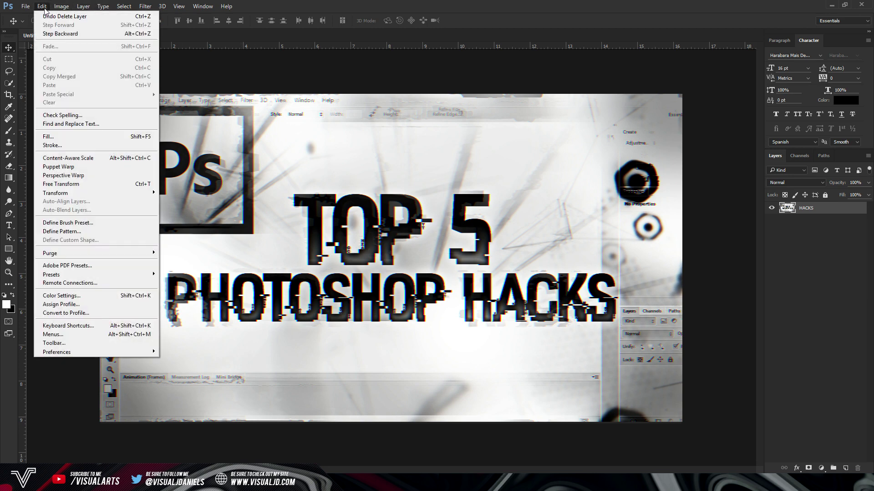
pyautogui.moveTo(64, 352)
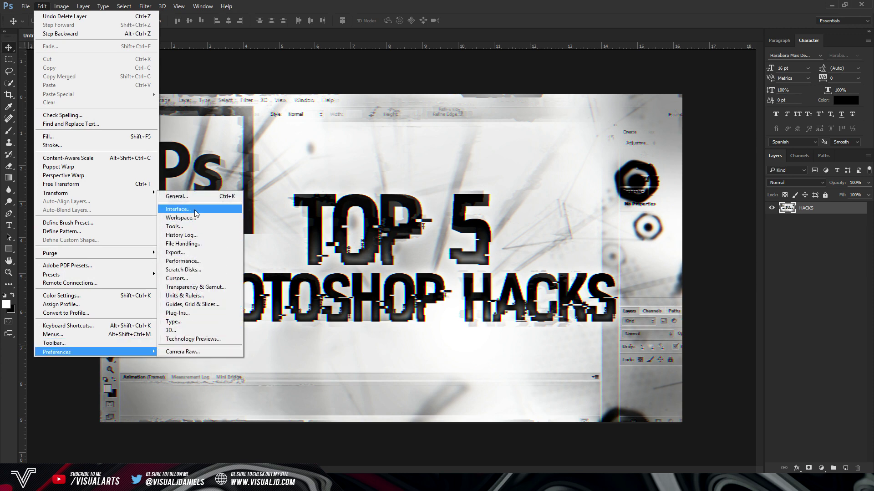
pyautogui.click(196, 212)
pyautogui.moveTo(348, 121); pyautogui.dragTo(372, 134)
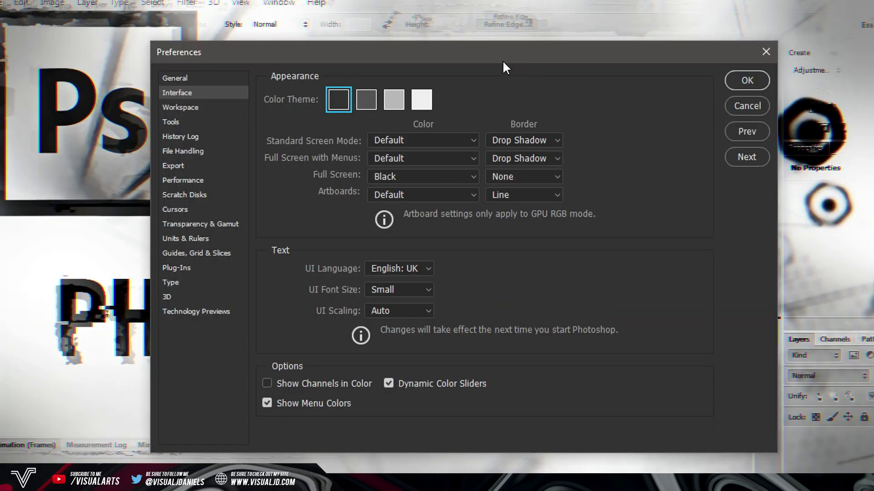
pyautogui.press('alt')
pyautogui.press('alt')
pyautogui.keyDown('alt'); pyautogui.click(362, 101); pyautogui.keyUp('alt')
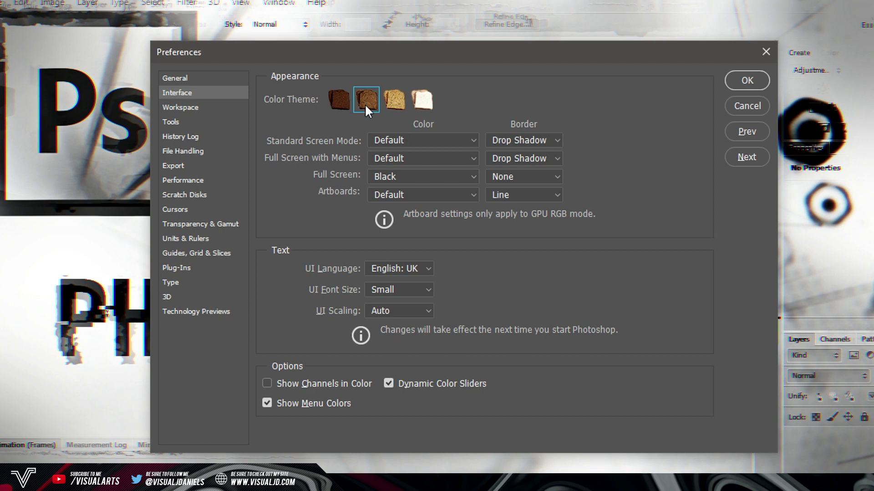
pyautogui.click(339, 99)
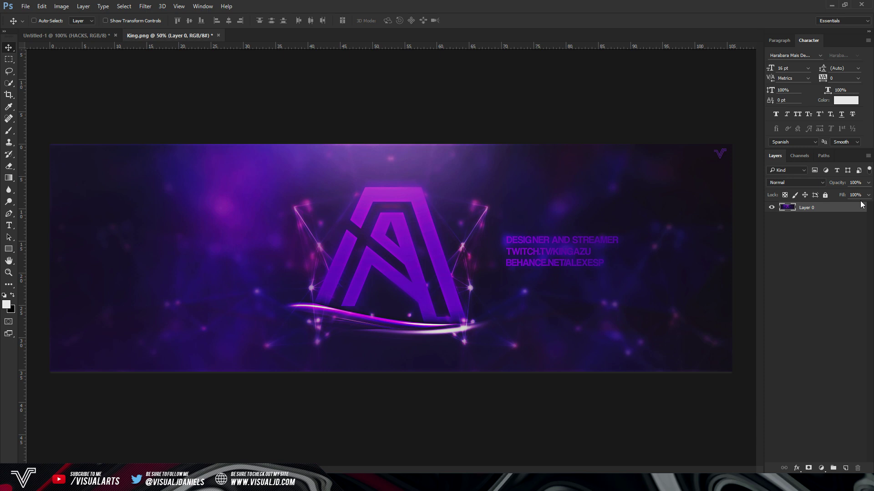
# - Toggle Layer 0's visibility off and on, then set its opacity to 99%
pyautogui.click(771, 207)
pyautogui.click(771, 207)
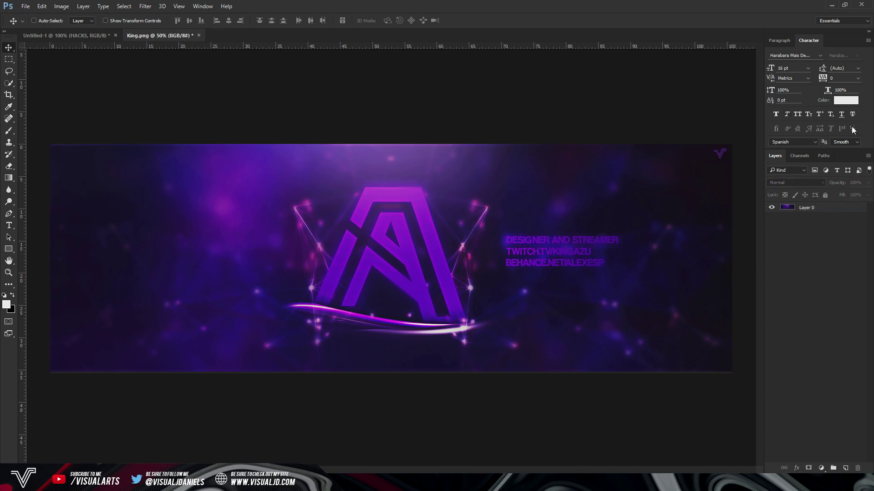
pyautogui.click(866, 184)
pyautogui.click(858, 183)
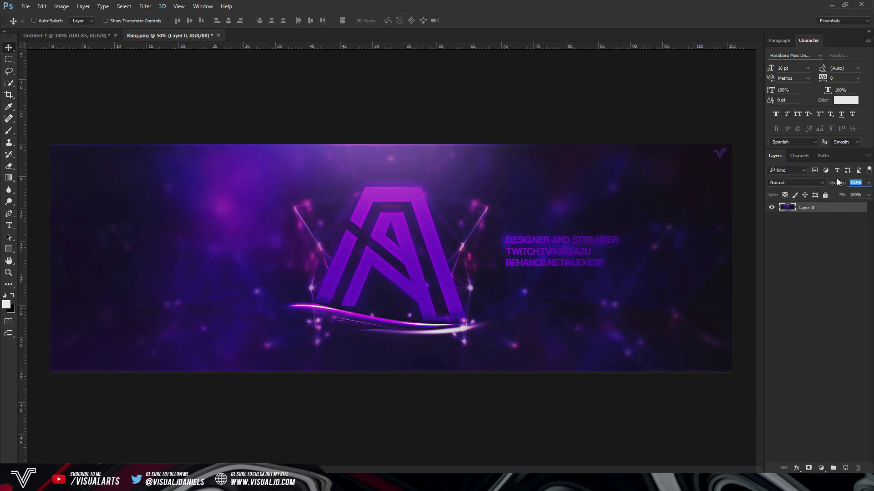
pyautogui.write('99')
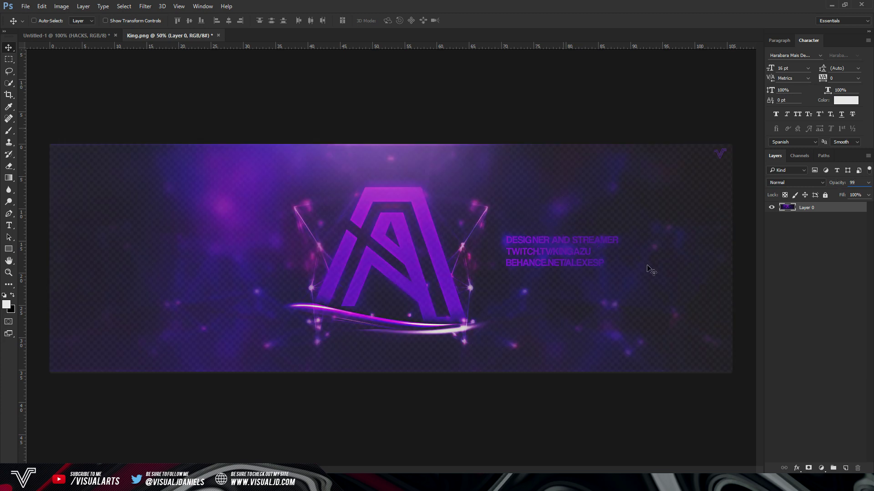
# - Start exporting the banner with File > Export > Save for Web (Legacy)
pyautogui.click(26, 6)
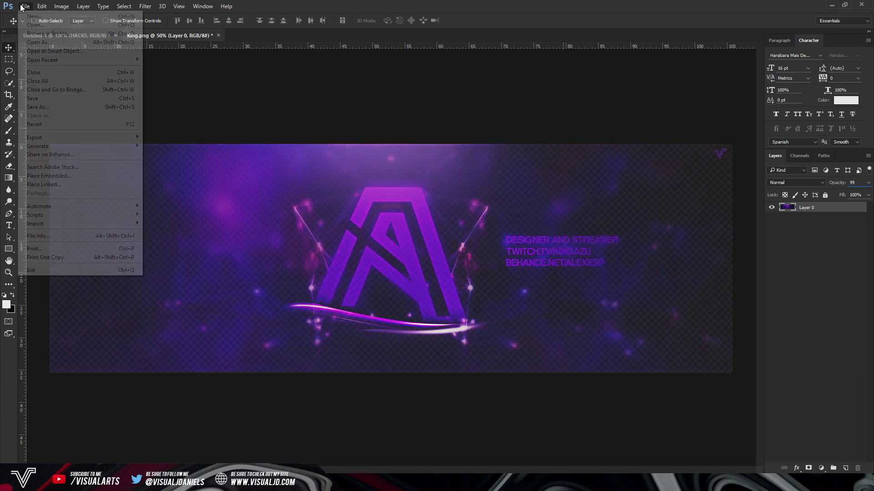
pyautogui.moveTo(68, 137)
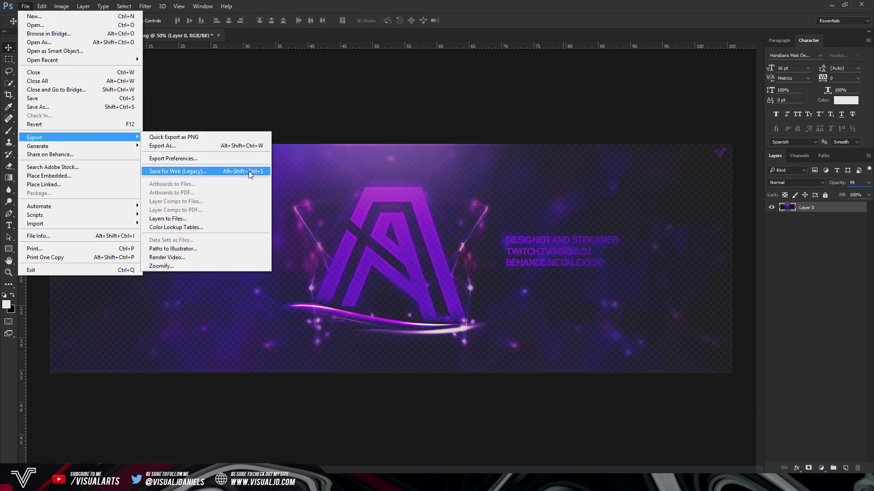
pyautogui.click(213, 172)
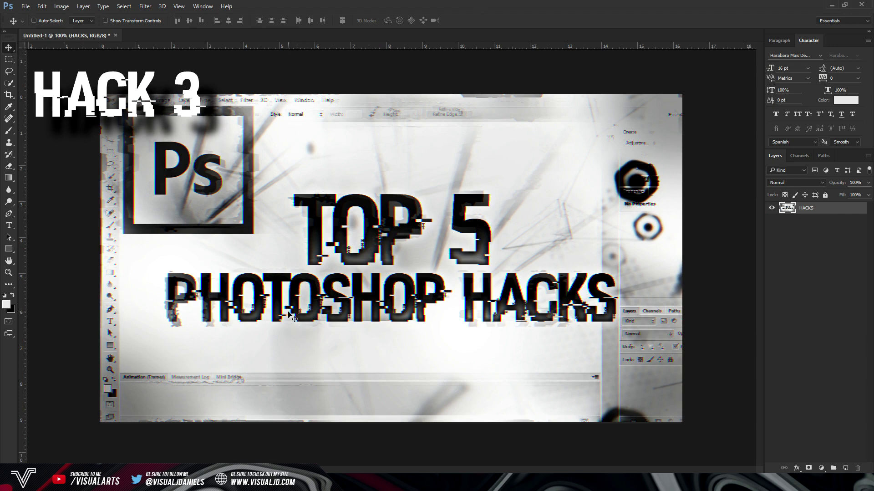
# - Open Edit Toolbar and Ctrl-click Done to unlock the banana tool easter egg
pyautogui.click(12, 286)
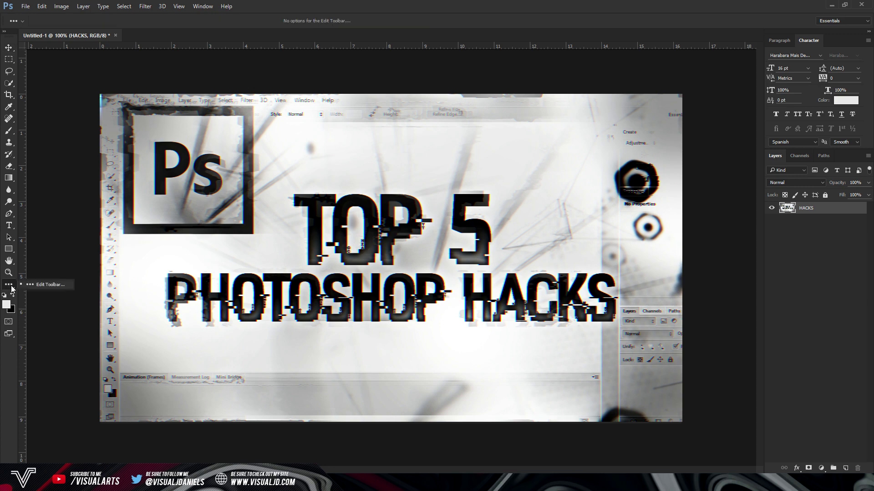
pyautogui.click(63, 286)
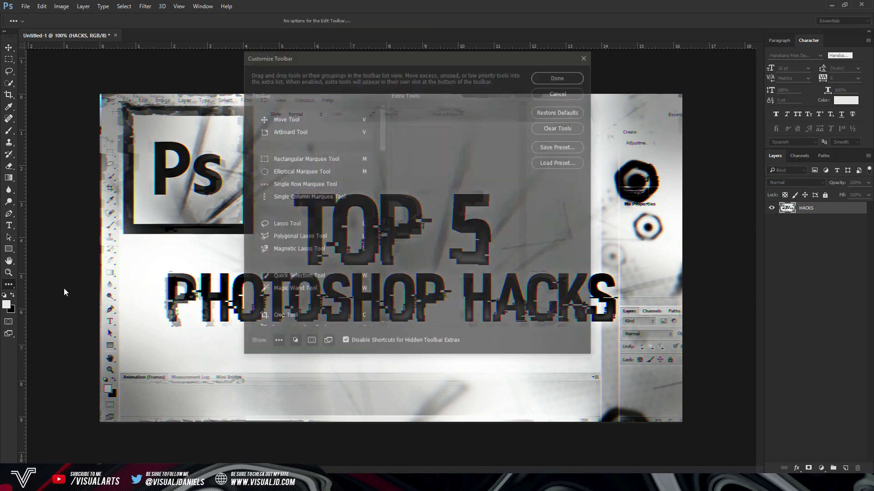
pyautogui.moveTo(361, 52); pyautogui.dragTo(372, 113)
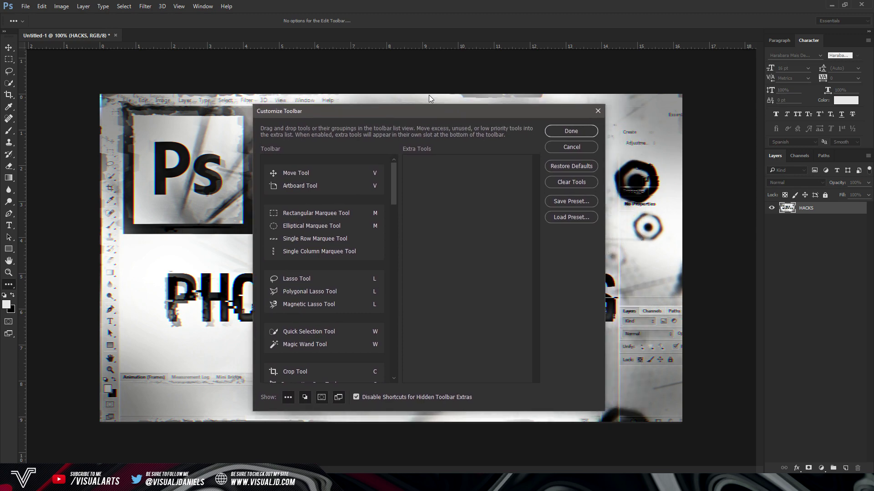
pyautogui.click(571, 132)
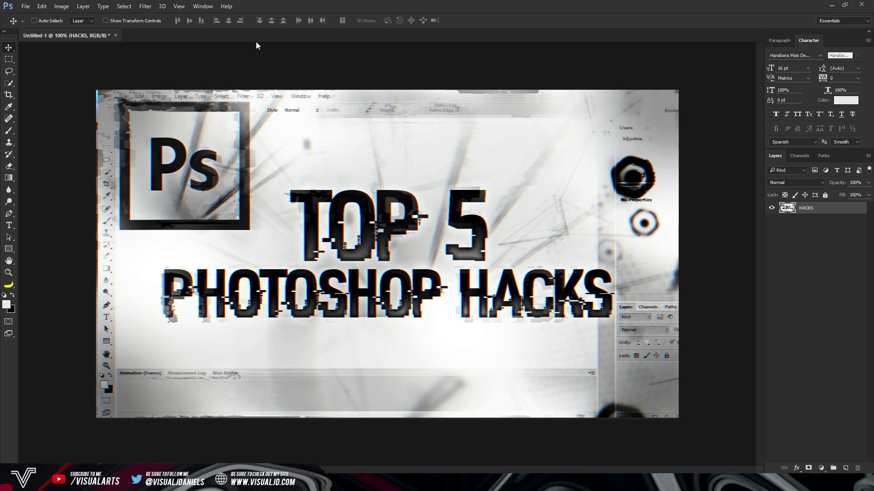
# - Show rulers around the thumbnail document with Ctrl+R
pyautogui.press('ctrl')
pyautogui.hotkey('ctrl', 'r')
pyautogui.rightClick(401, 50)
pyautogui.click(365, 51)
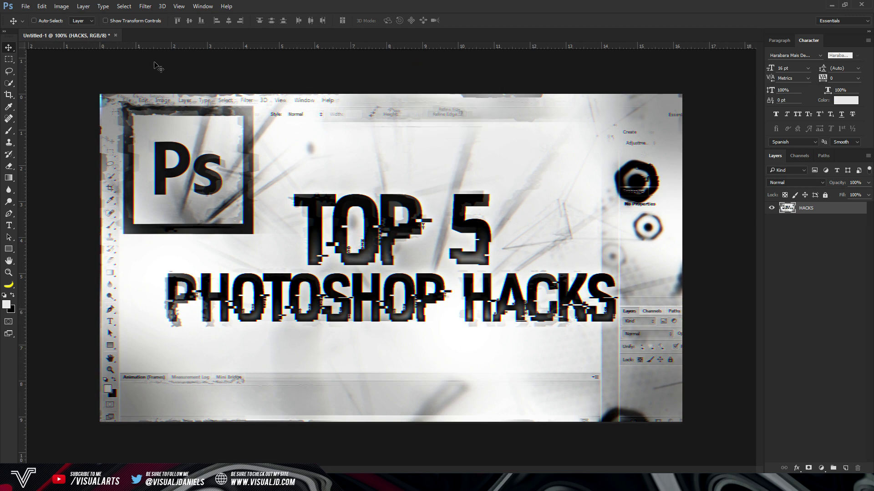
# - Add guides at the left edge, vertical centre and horizontal middle, then add empty Layer 1
pyautogui.moveTo(21, 148); pyautogui.dragTo(101, 148)
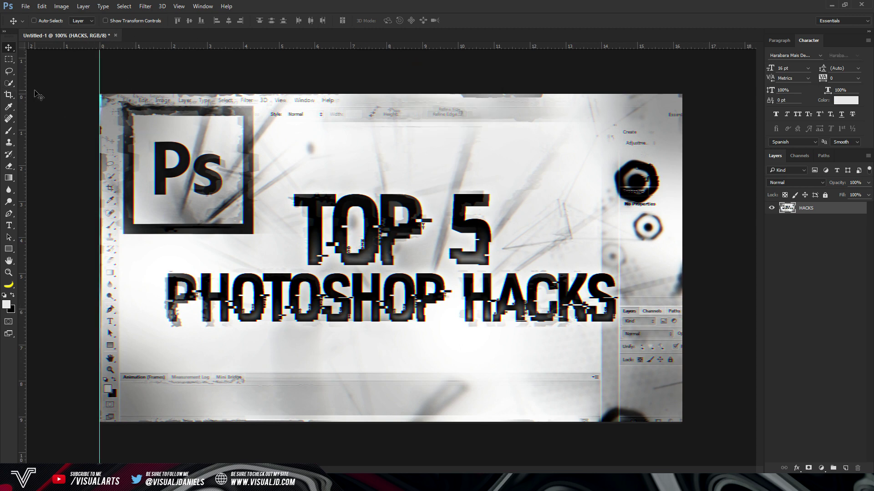
pyautogui.moveTo(23, 119); pyautogui.dragTo(391, 145)
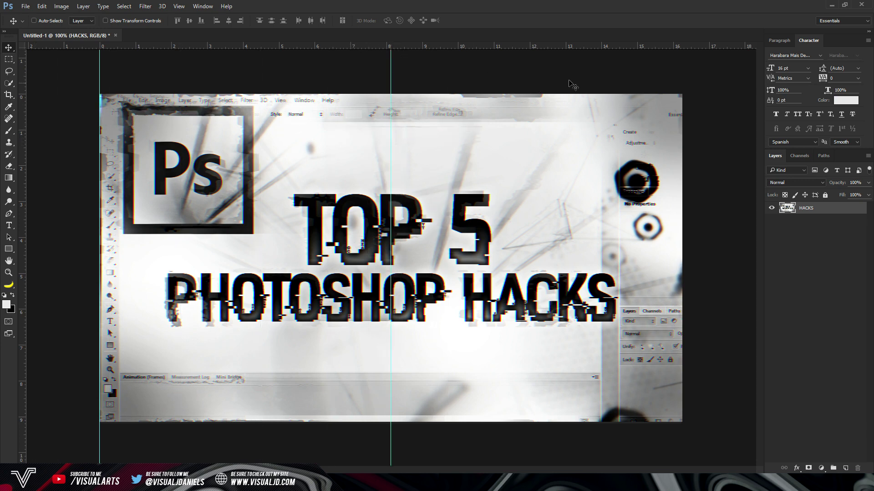
pyautogui.moveTo(432, 46); pyautogui.dragTo(423, 258)
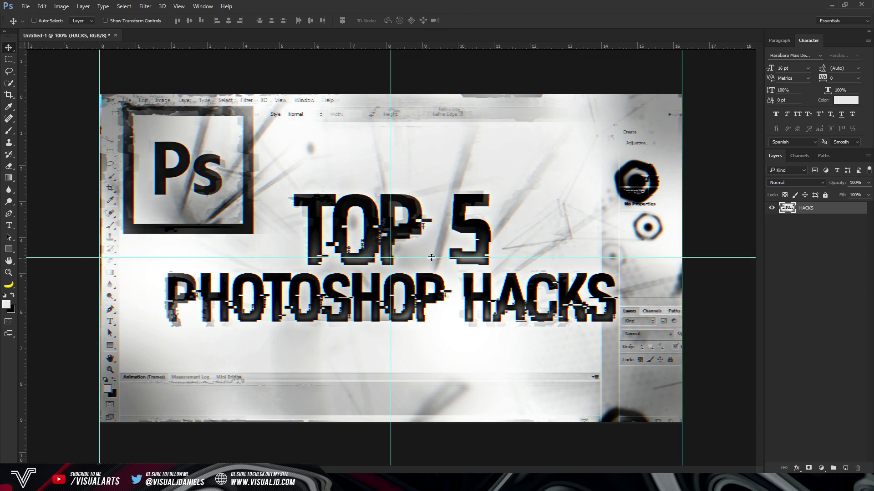
pyautogui.press('ctrl')
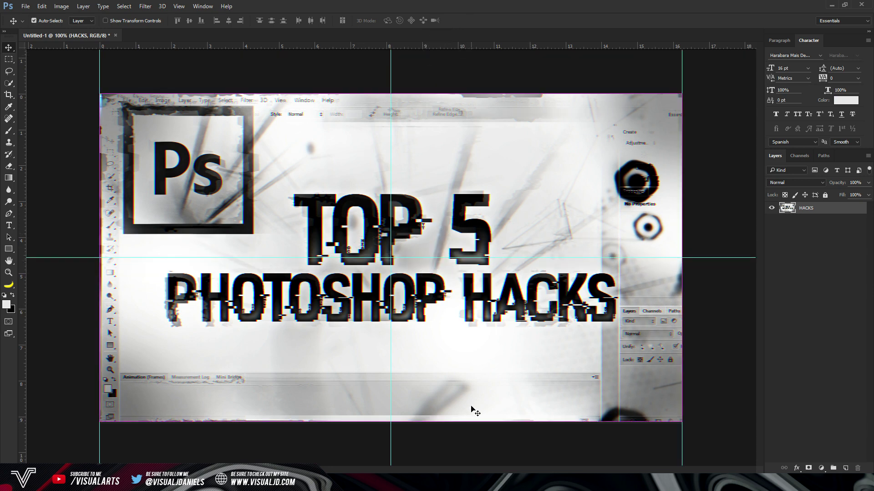
pyautogui.hotkey('ctrl', 'h')
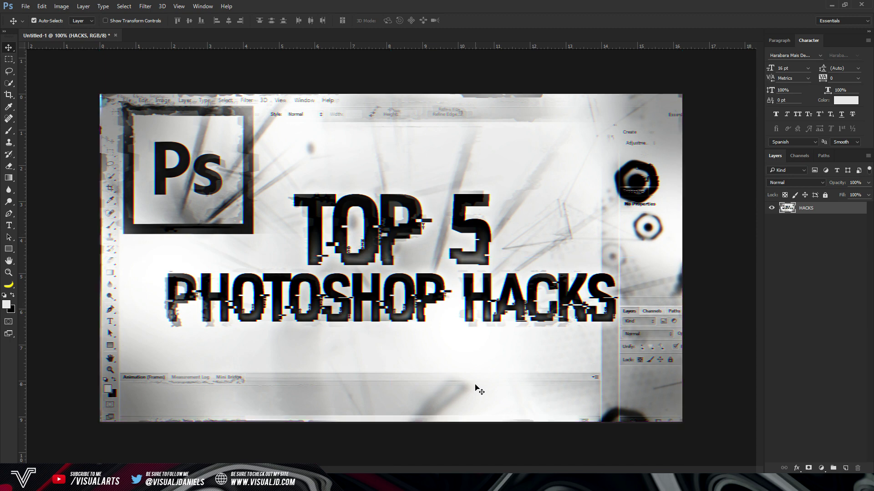
pyautogui.hotkey('ctrl', 'h')
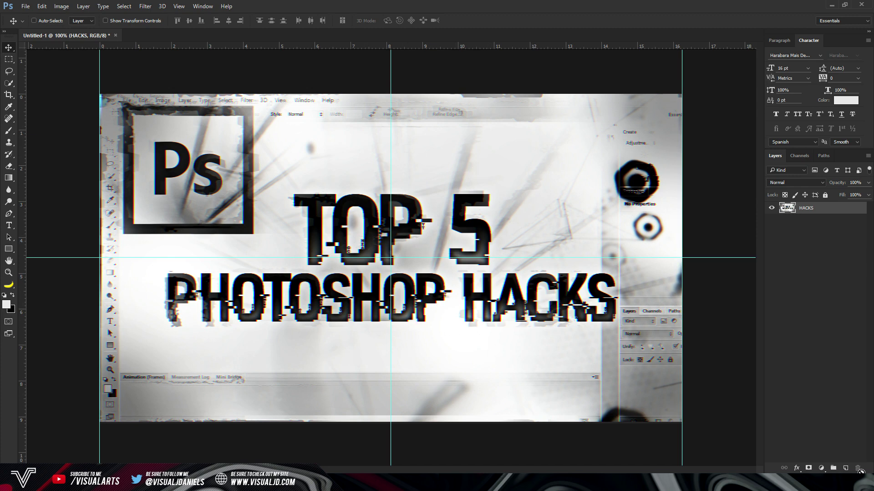
pyautogui.click(846, 468)
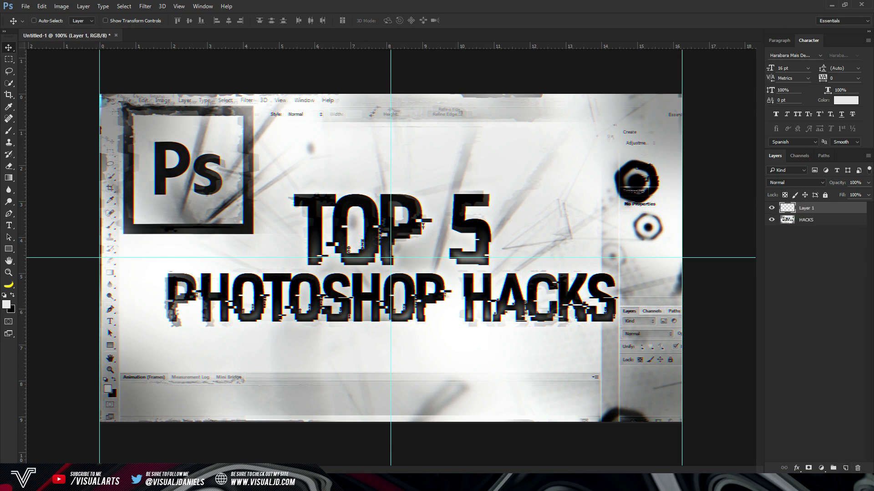
pyautogui.click(9, 225)
pyautogui.click(336, 248)
pyautogui.write('99999')
pyautogui.moveTo(359, 225); pyautogui.dragTo(419, 217)
pyautogui.moveTo(418, 226); pyautogui.dragTo(419, 234)
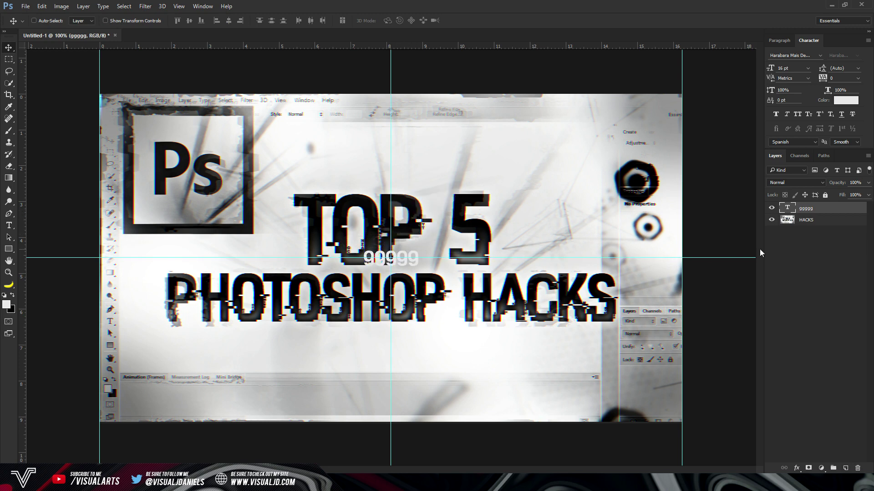
pyautogui.click(772, 220)
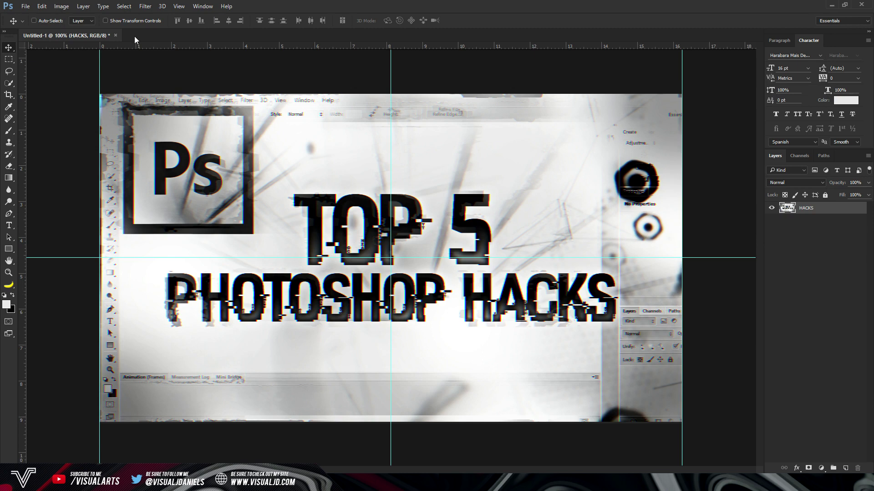
pyautogui.click(42, 7)
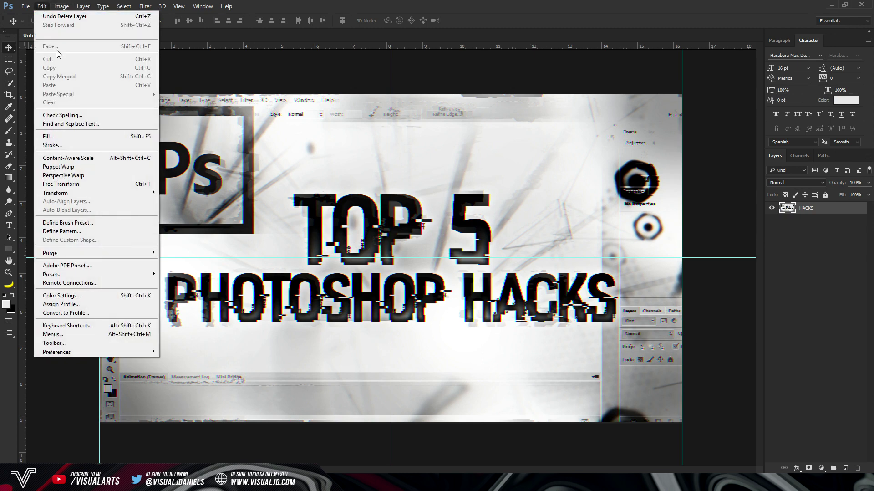
pyautogui.moveTo(95, 354)
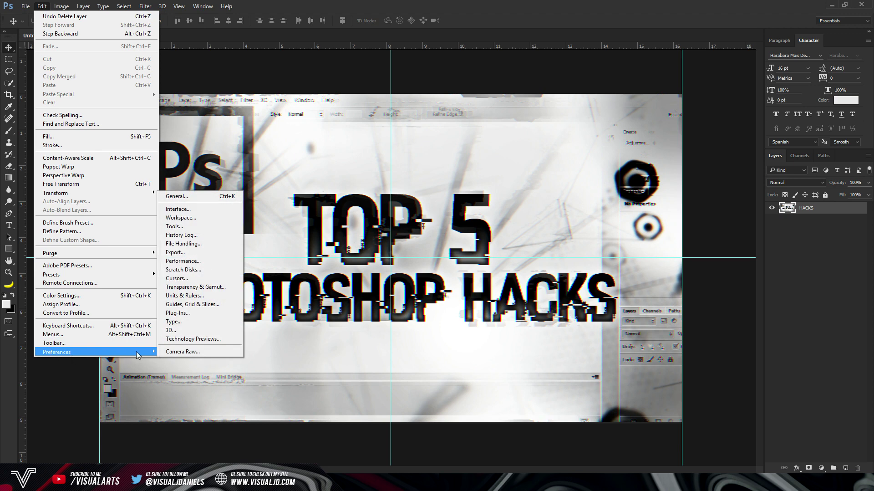
pyautogui.click(199, 244)
pyautogui.moveTo(390, 135); pyautogui.dragTo(390, 133)
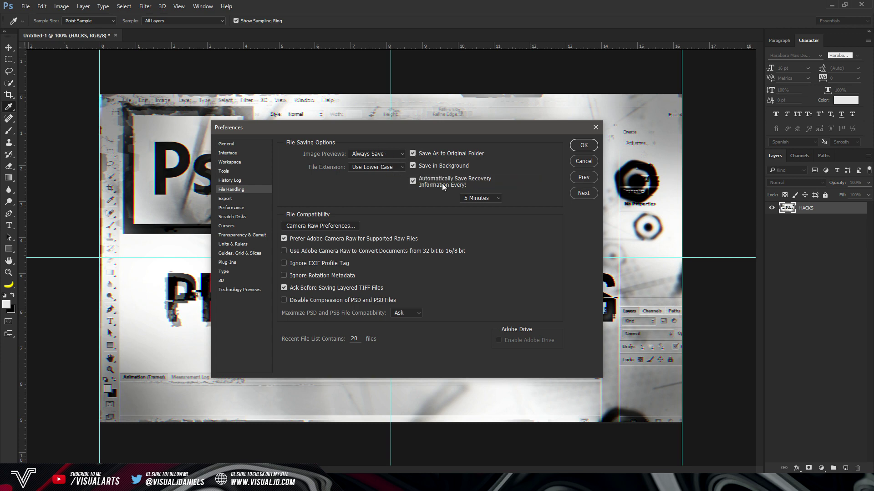
pyautogui.moveTo(452, 127); pyautogui.dragTo(454, 134)
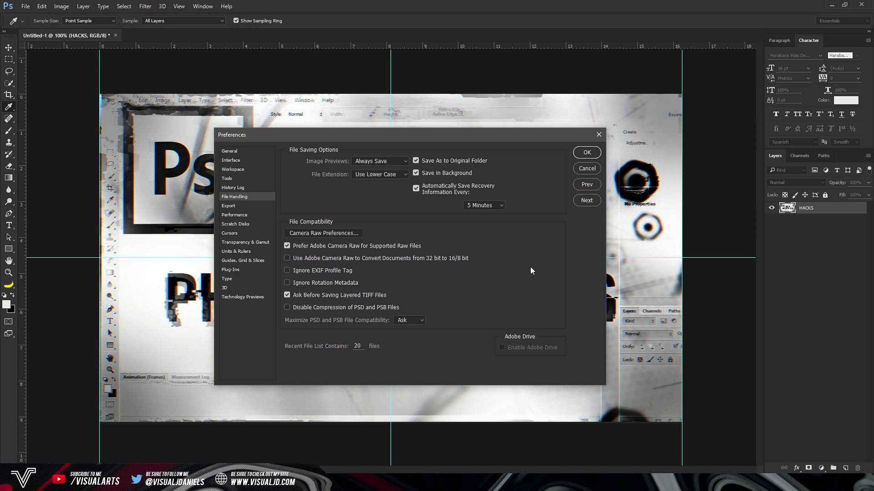
pyautogui.click(590, 153)
pyautogui.press('v')
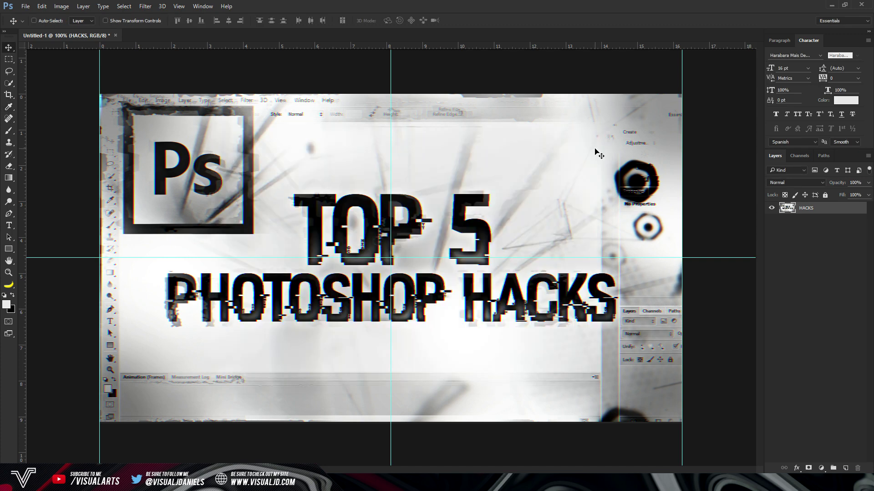